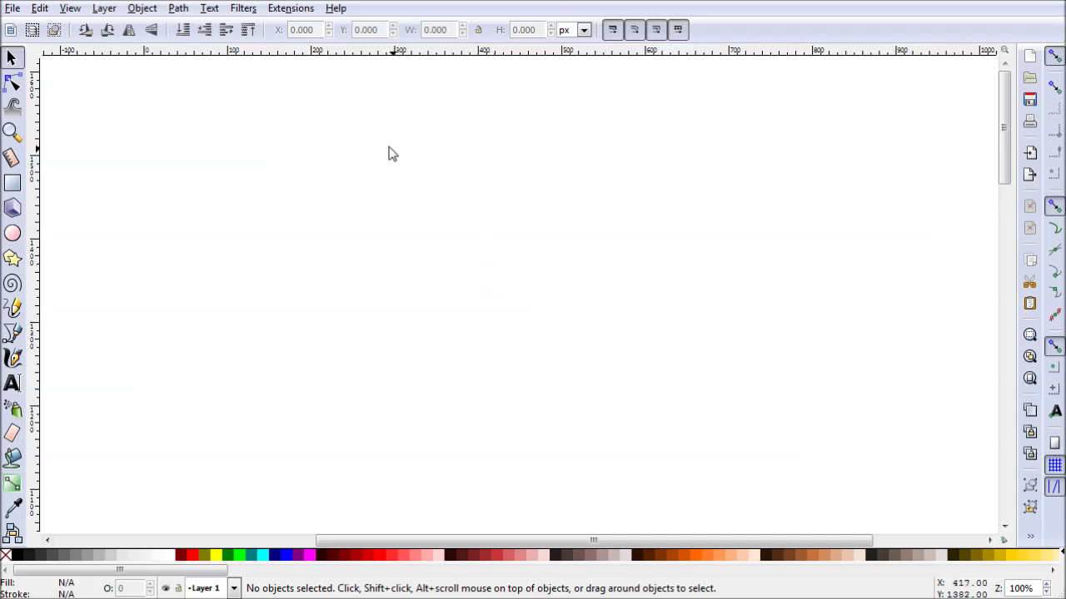
Step: Draw a 0.9-turn spiral and move it to X 277.330, Y 1253.86 near the page centre
click(12, 284)
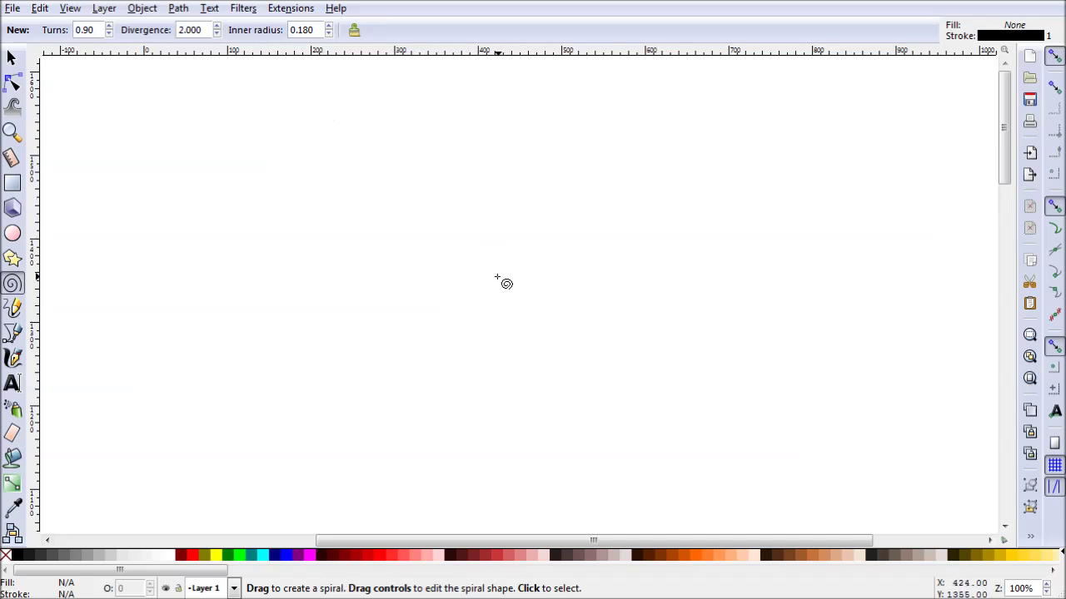
drag(494, 279, 323, 288)
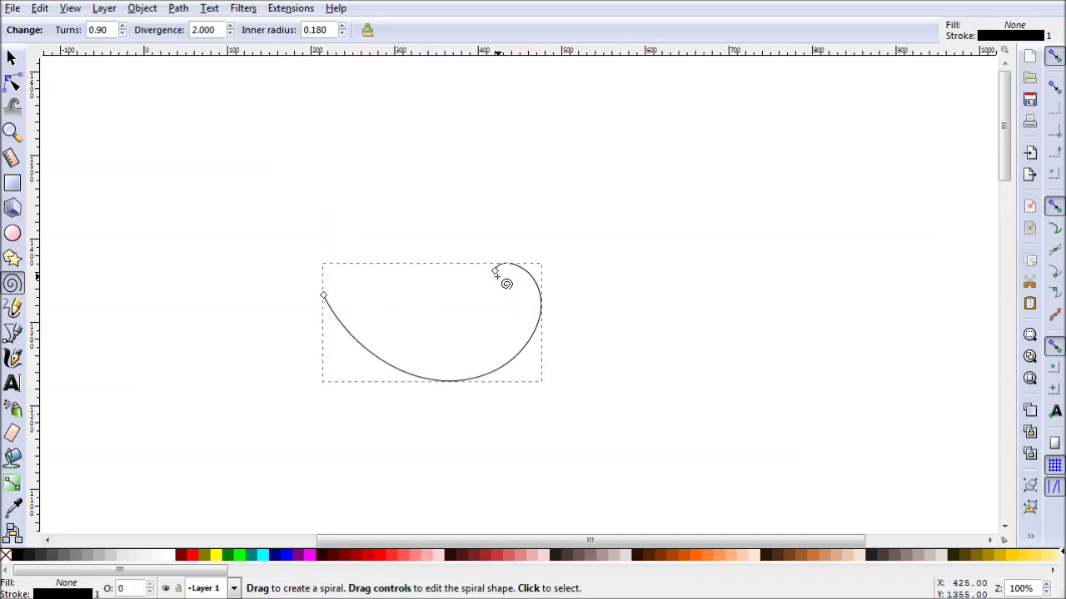
click(12, 57)
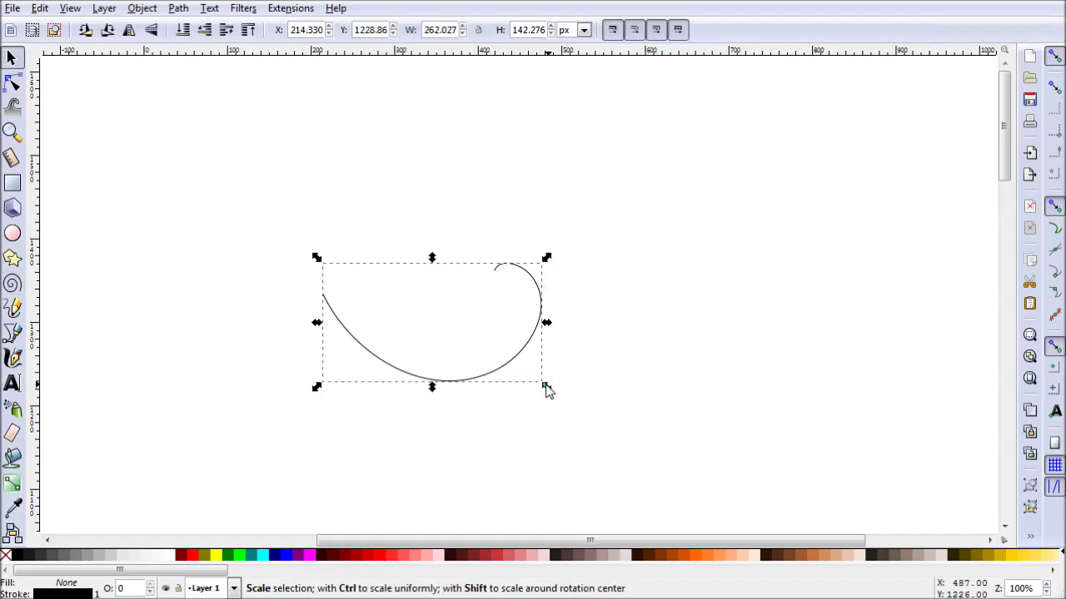
drag(507, 370, 559, 348)
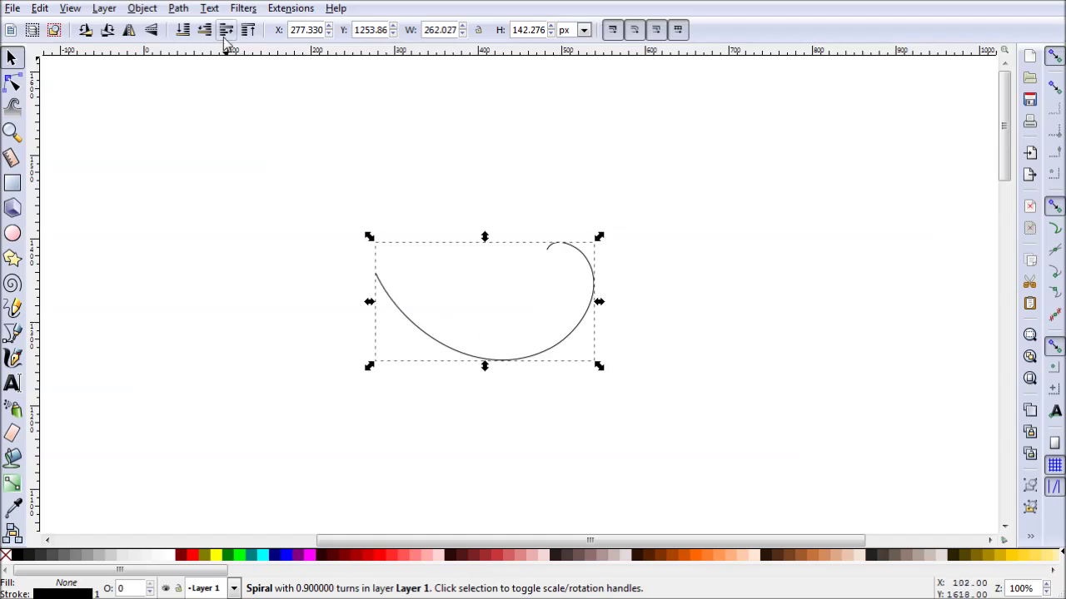
Step: Add a Power stroke path effect to the spiral from the Path Effects panel
click(178, 9)
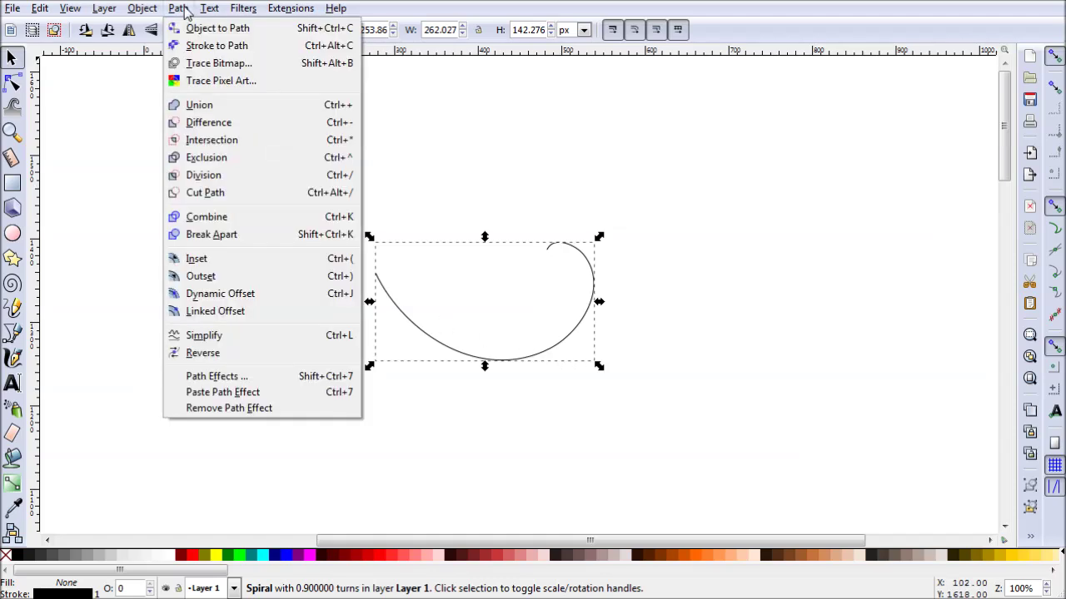
click(261, 376)
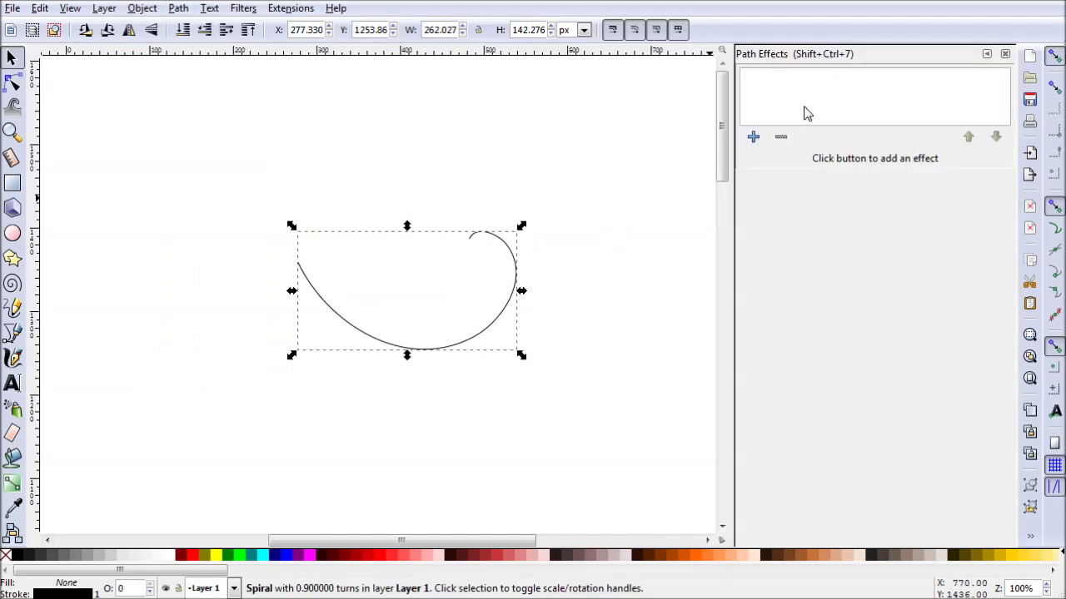
click(754, 137)
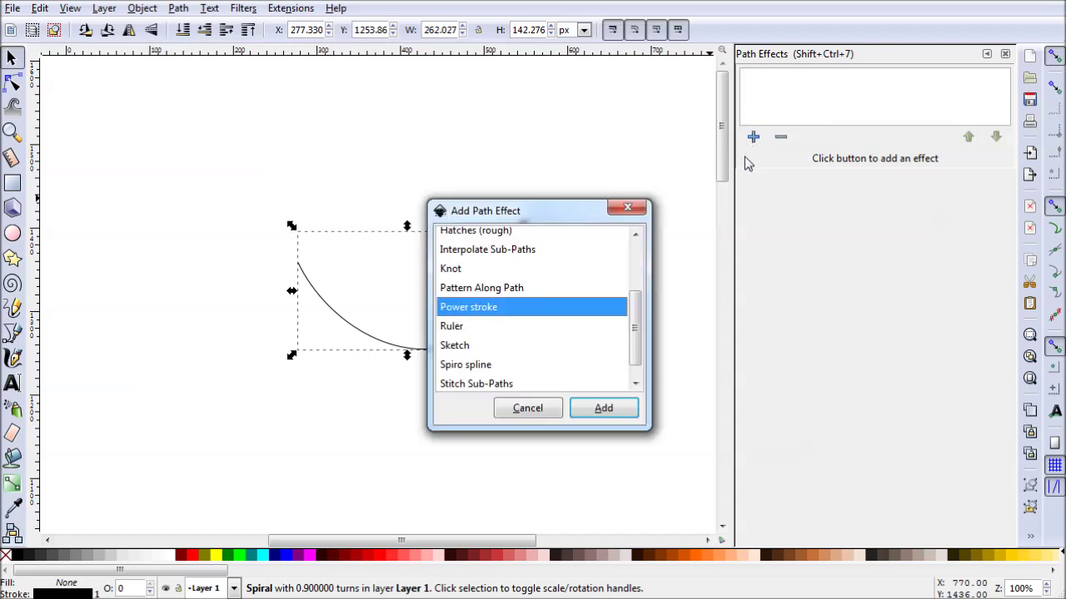
click(617, 417)
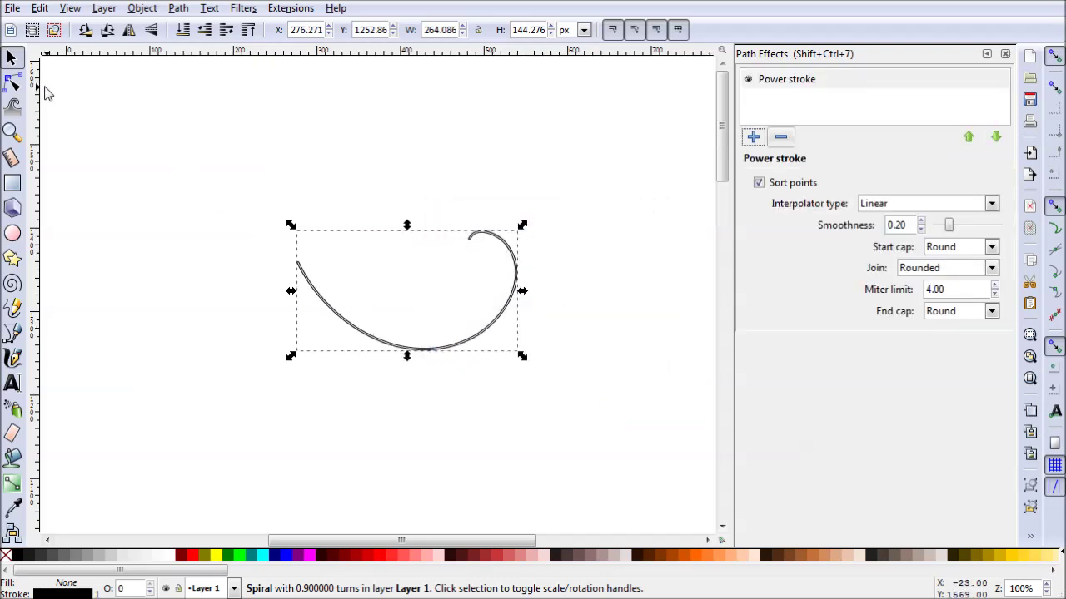
click(12, 84)
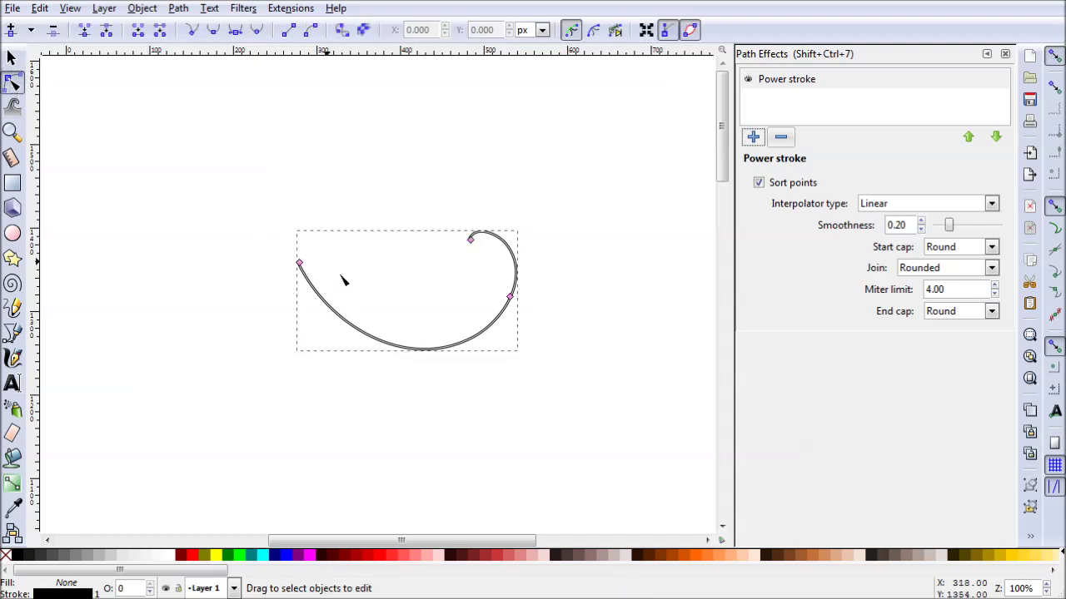
Step: Drag the pink Power stroke width knots outward to thicken the spiral into a broad crescent
scroll(379, 310, up, 2)
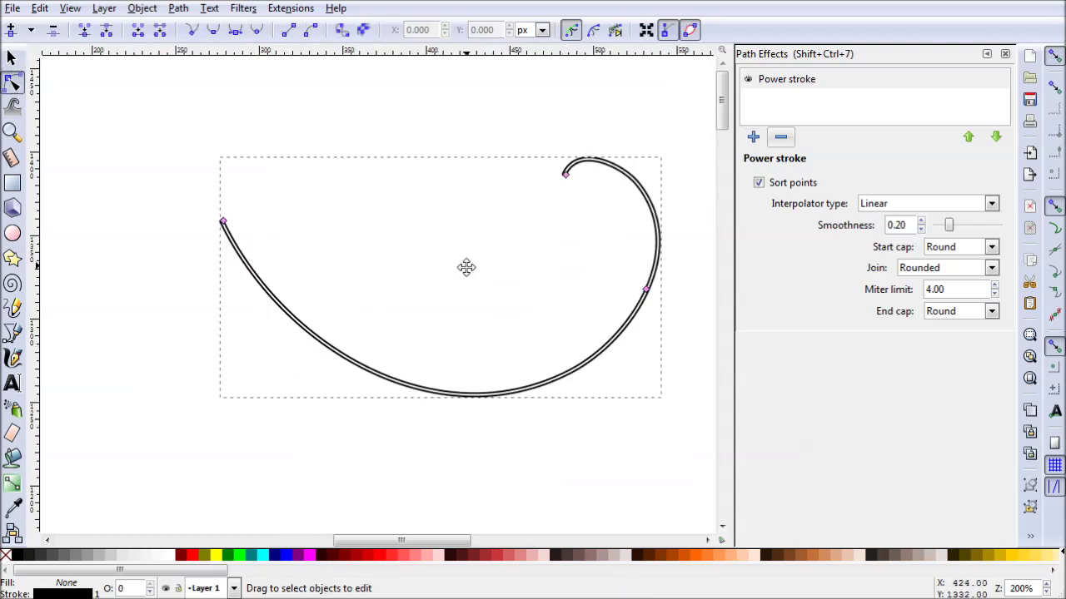
drag(467, 264, 465, 295)
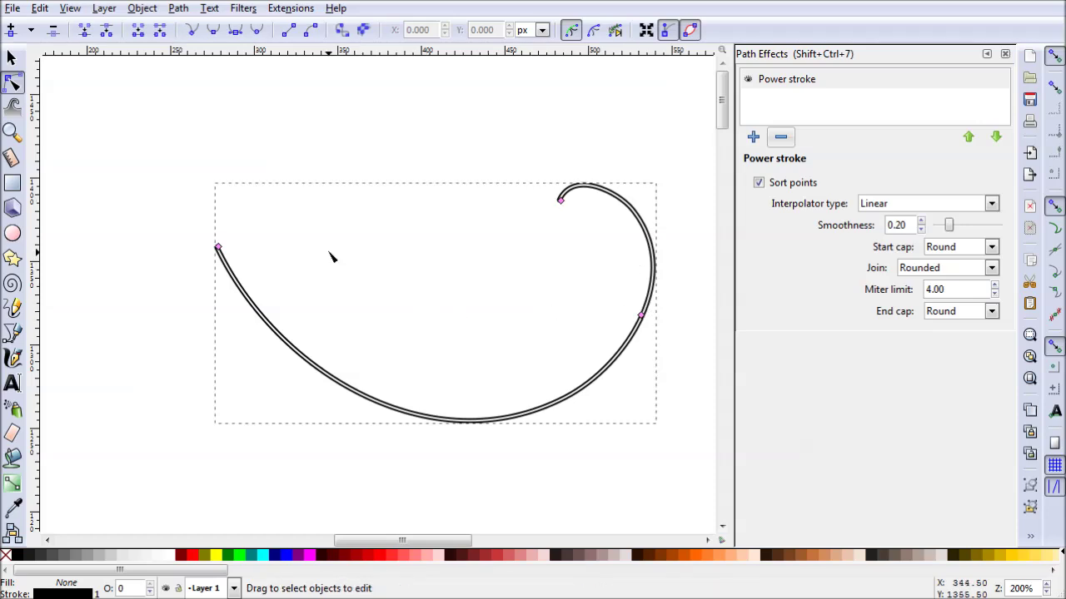
drag(422, 254, 405, 266)
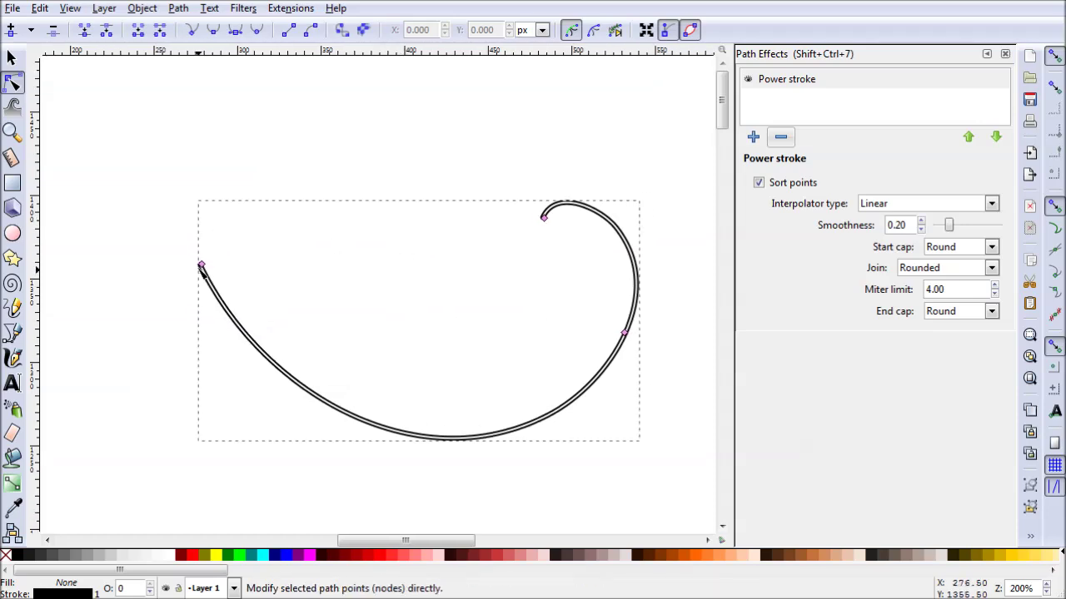
mouse_move(202, 265)
mouse_down()
mouse_move(249, 229)
mouse_move(258, 237)
mouse_up()
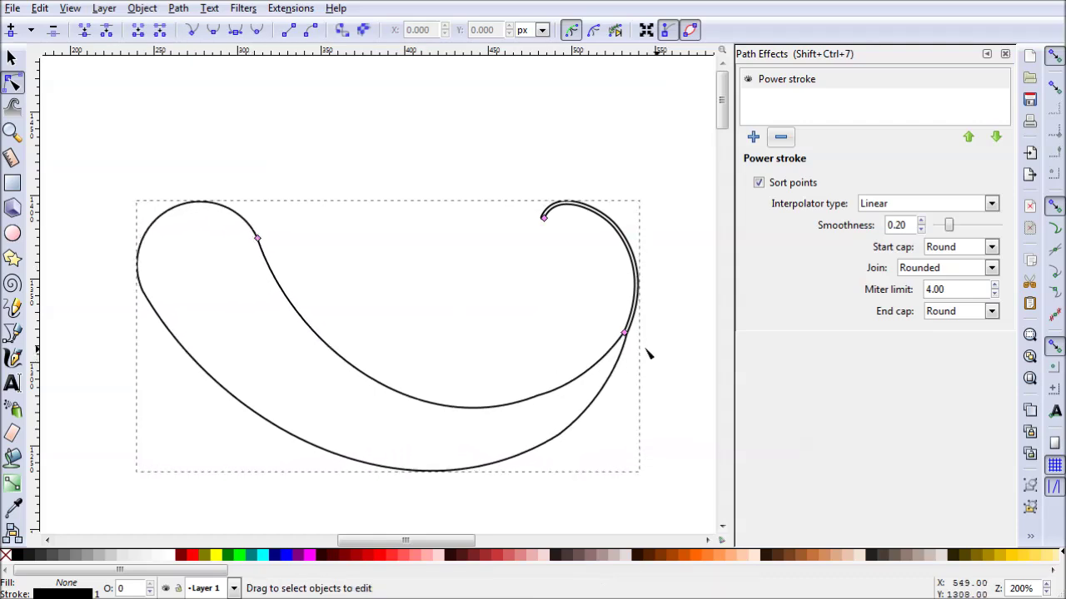
drag(624, 335, 606, 320)
drag(258, 239, 266, 233)
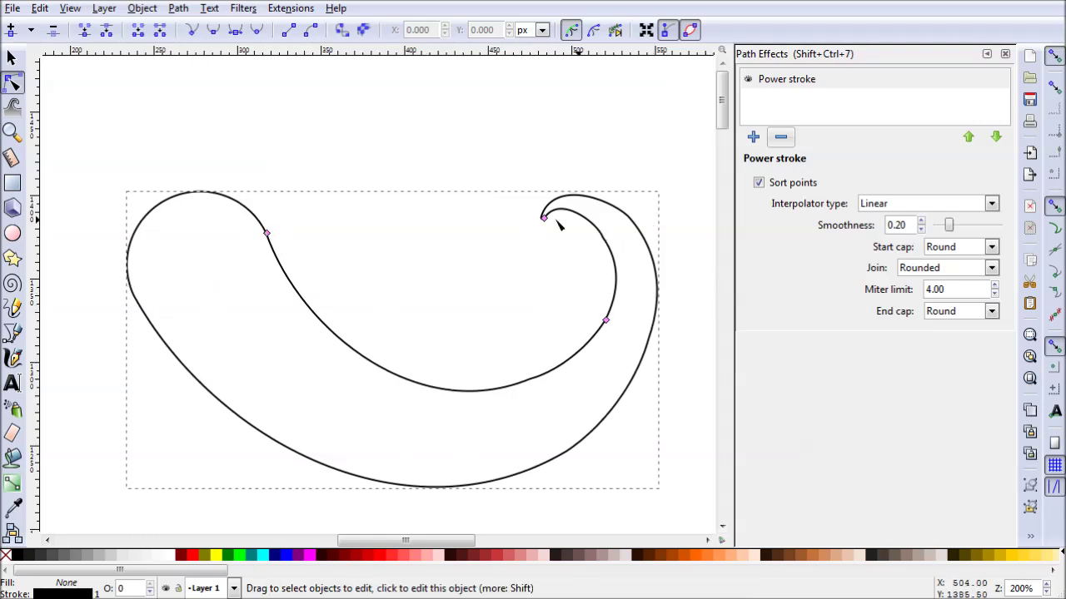
click(993, 248)
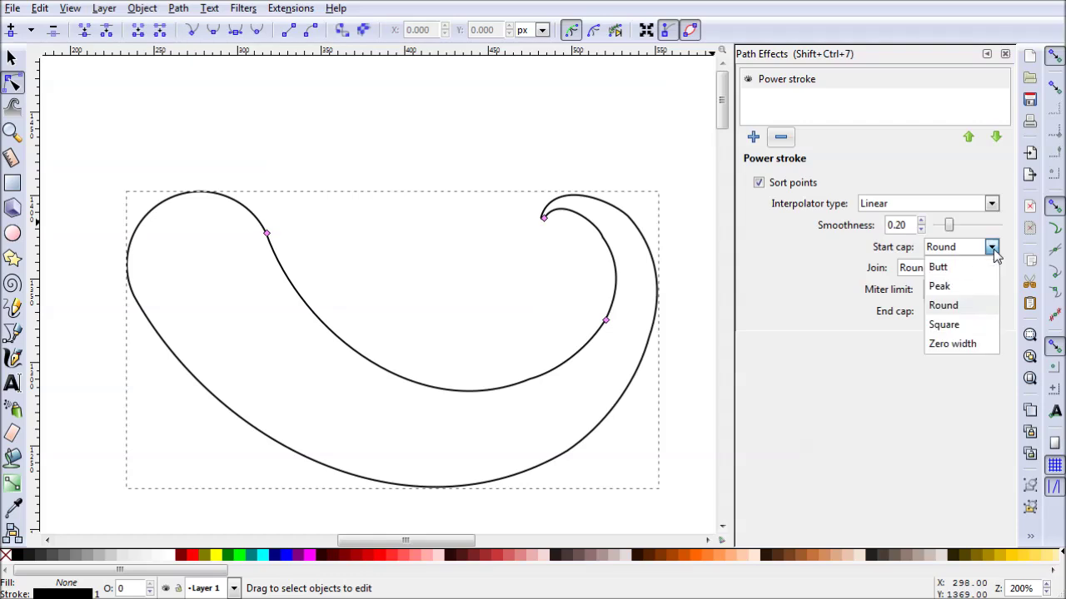
Step: Set the start cap to Zero width and reshape the stroke thickness near the curl's tip
click(955, 345)
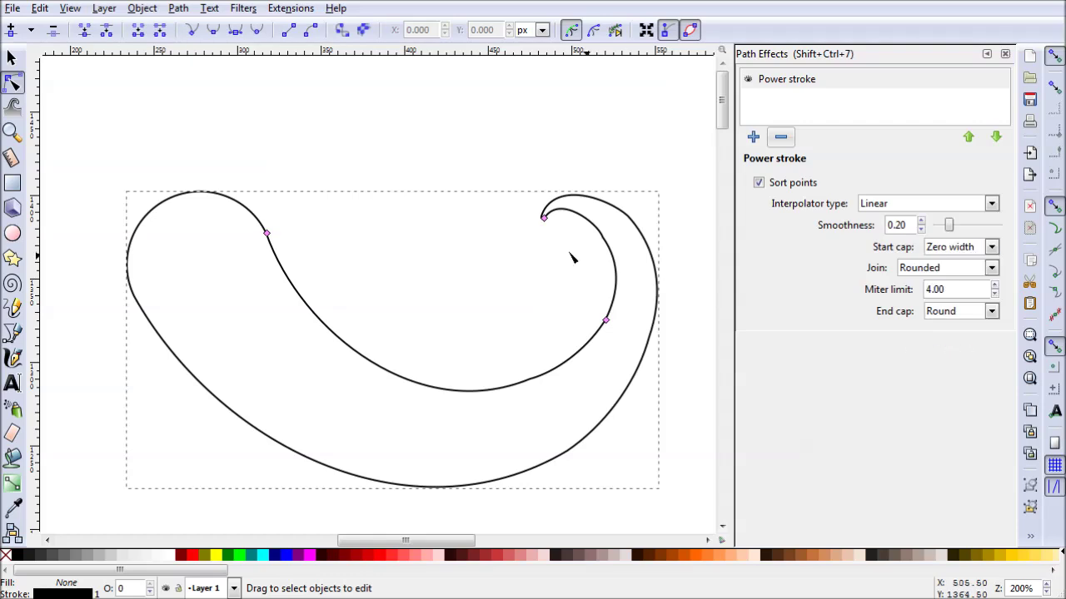
scroll(549, 233, up, 5)
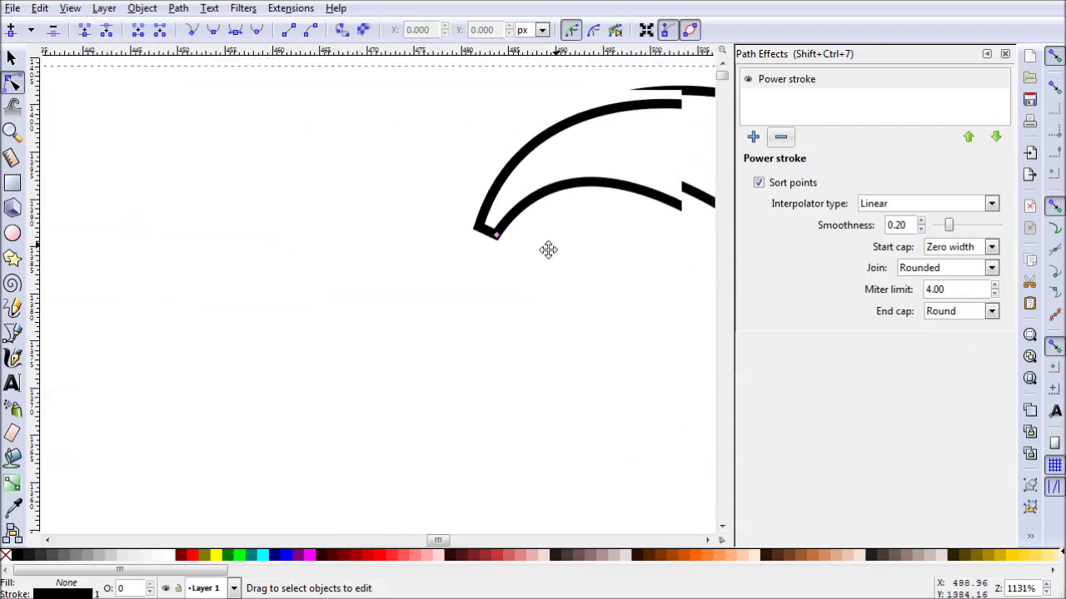
scroll(469, 276, right, 1)
drag(424, 274, 483, 218)
scroll(538, 300, down, 4)
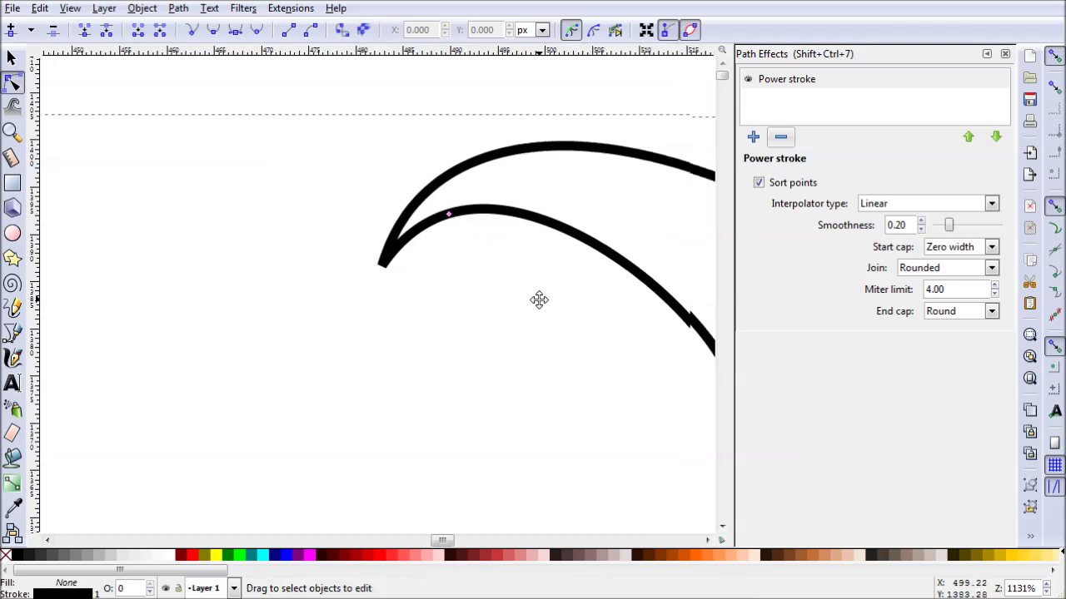
scroll(483, 341, down, 1)
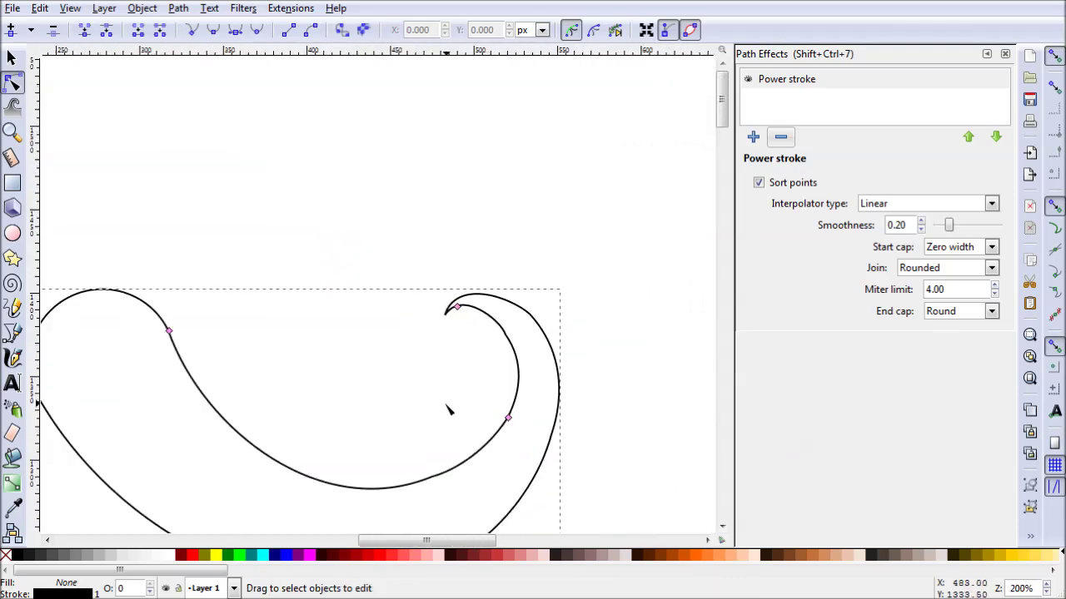
scroll(560, 285, down, 1)
drag(559, 286, 546, 307)
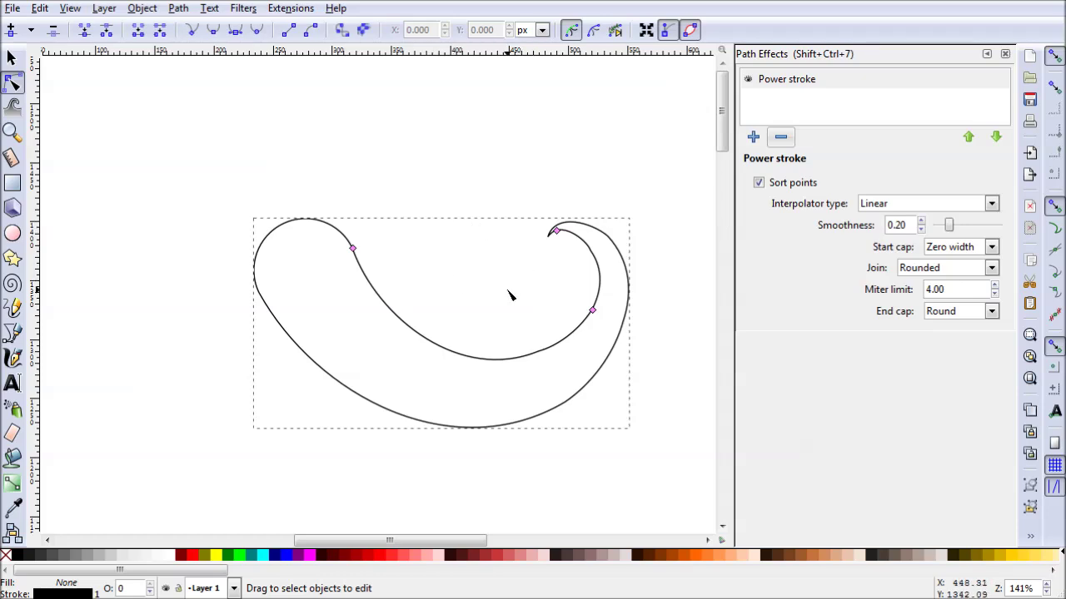
click(143, 8)
Step: Give the swoosh a flat black fill and set its stroke paint to none
click(167, 28)
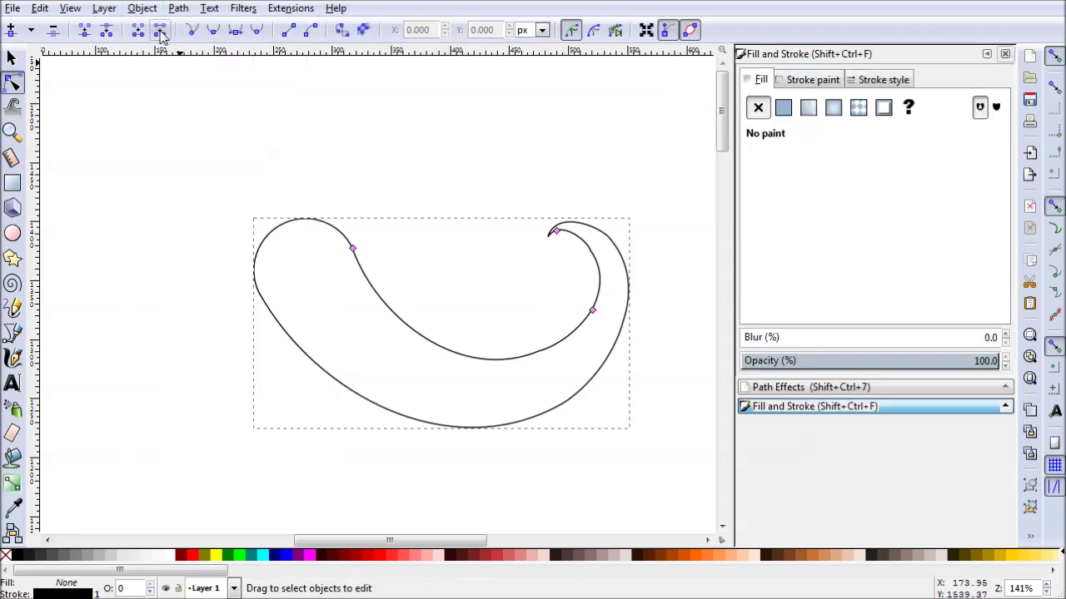
click(783, 108)
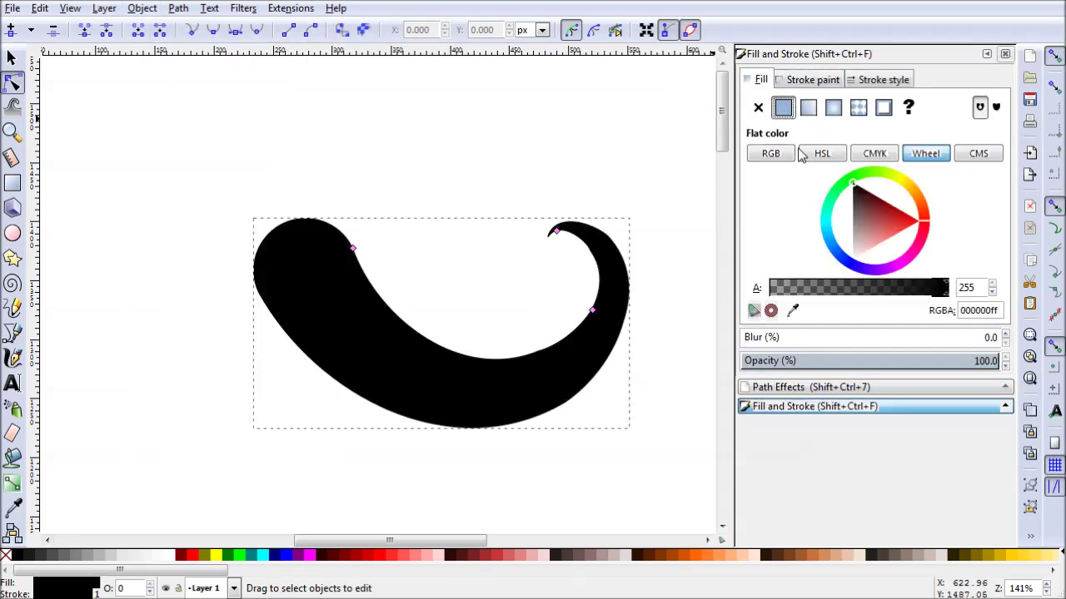
click(812, 79)
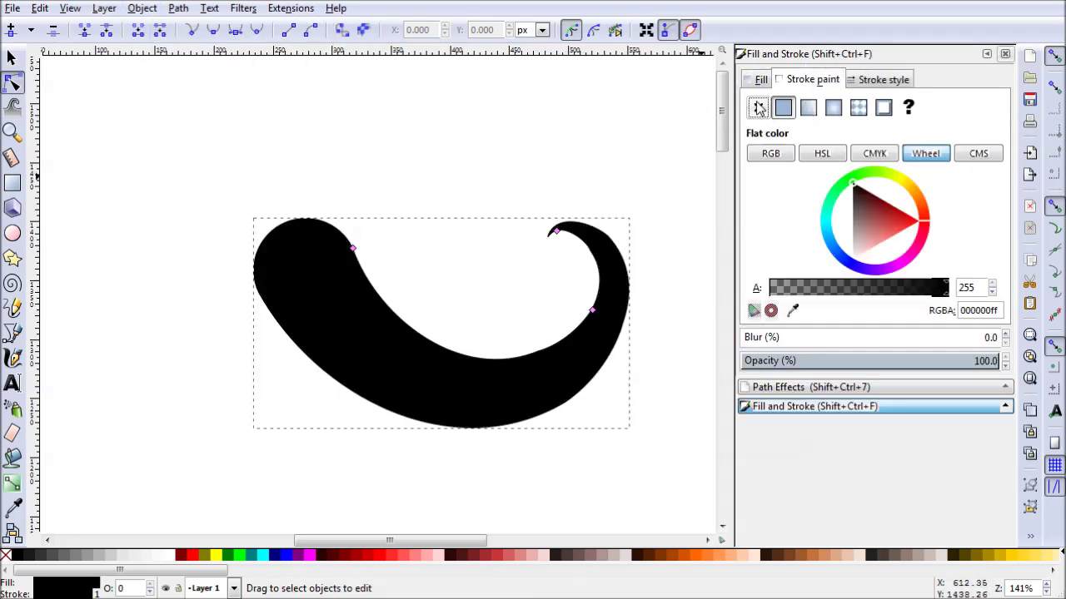
click(758, 107)
key(s)
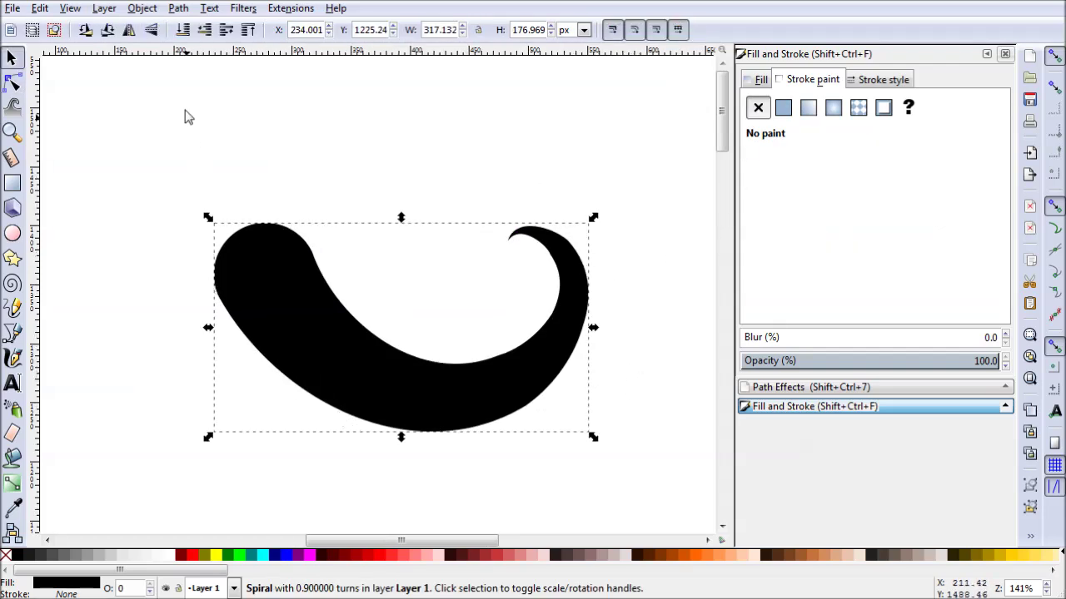
click(176, 9)
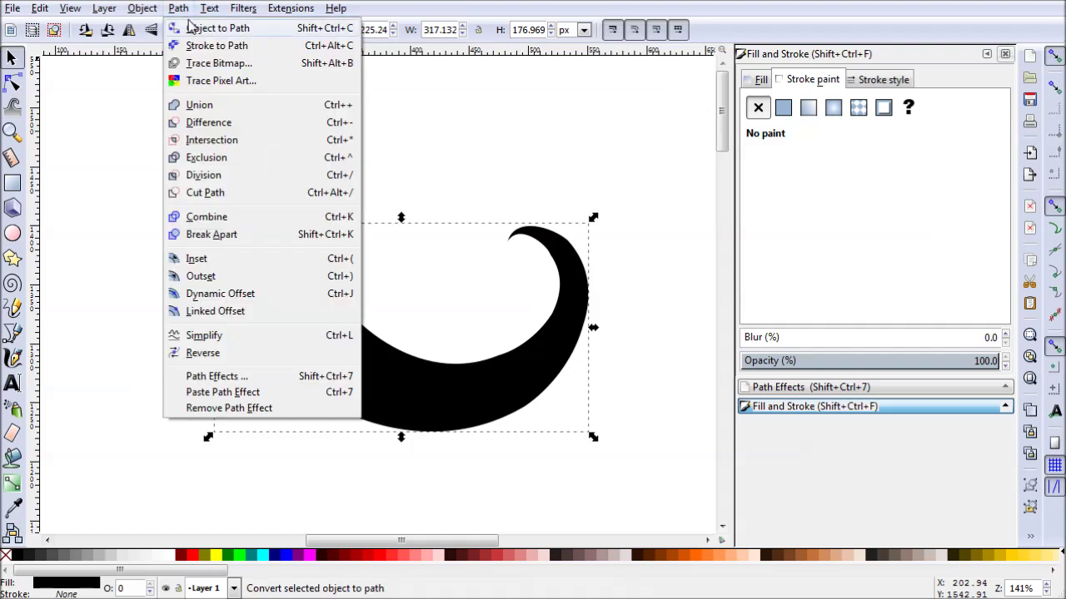
Step: Convert the spiral to a plain path and select a stray node on the curl's inner edge
click(190, 32)
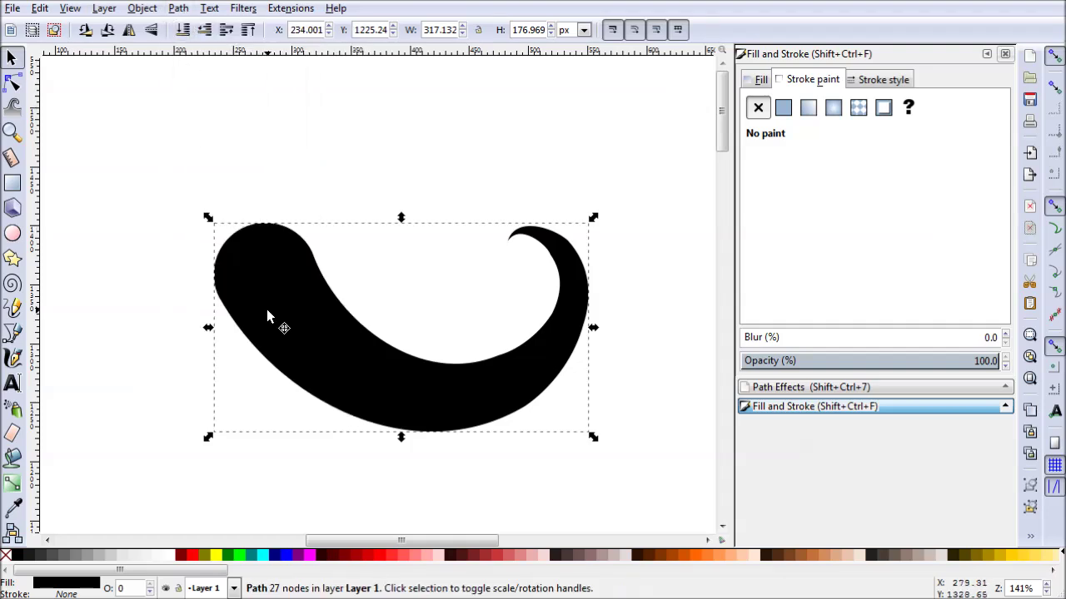
click(13, 82)
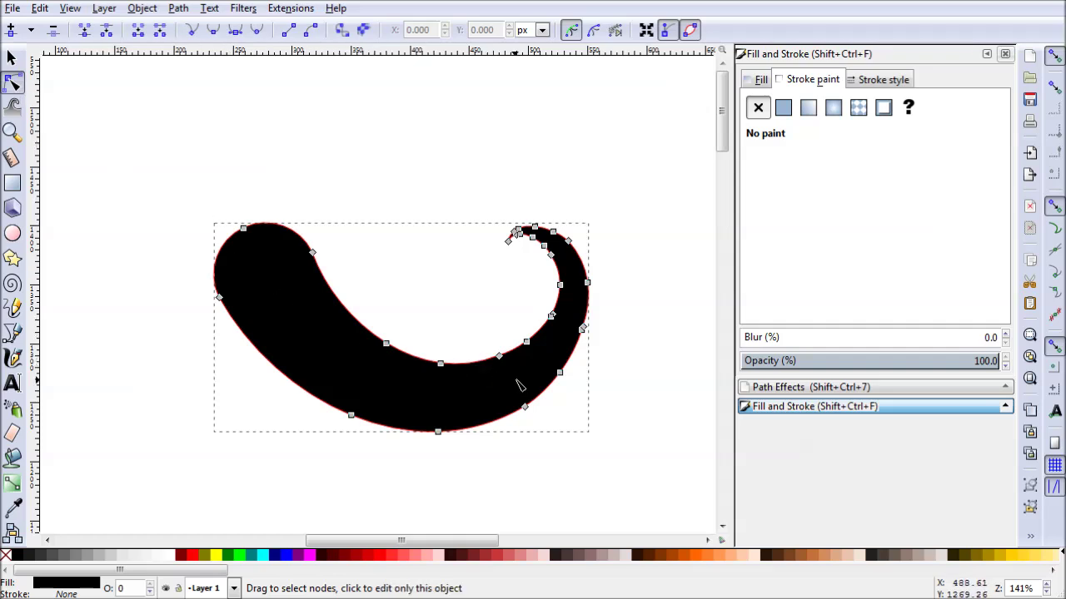
scroll(518, 384, left, 2)
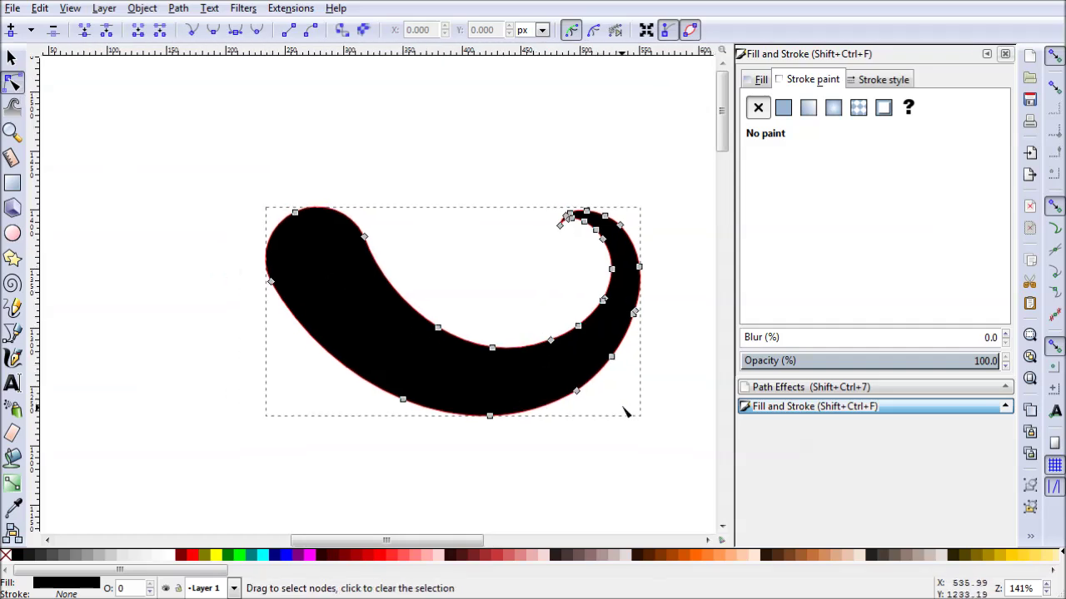
click(657, 442)
scroll(633, 393, right, 2)
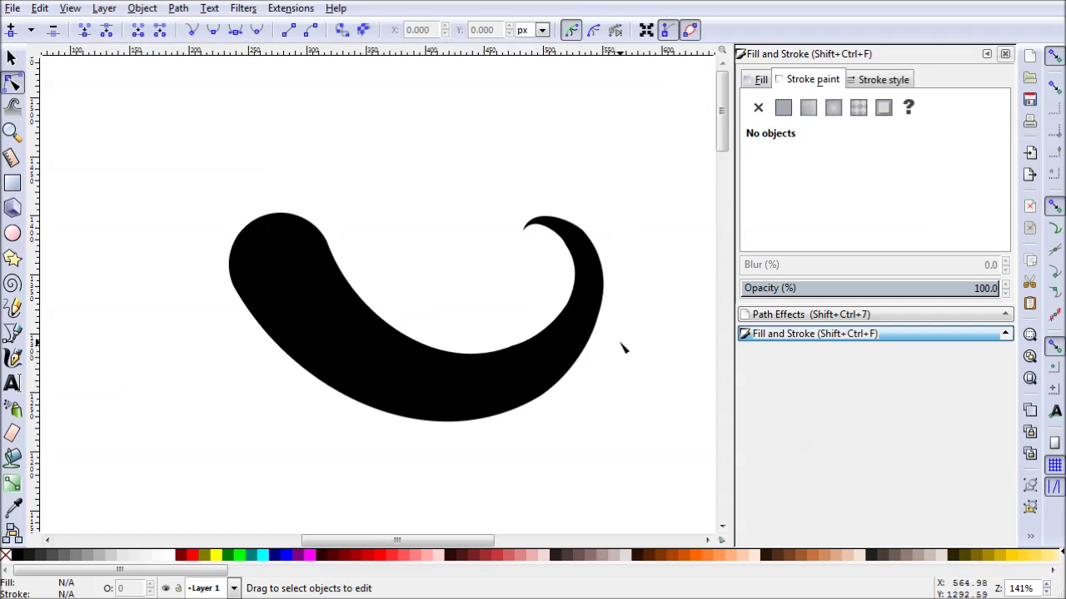
scroll(606, 322, up, 2)
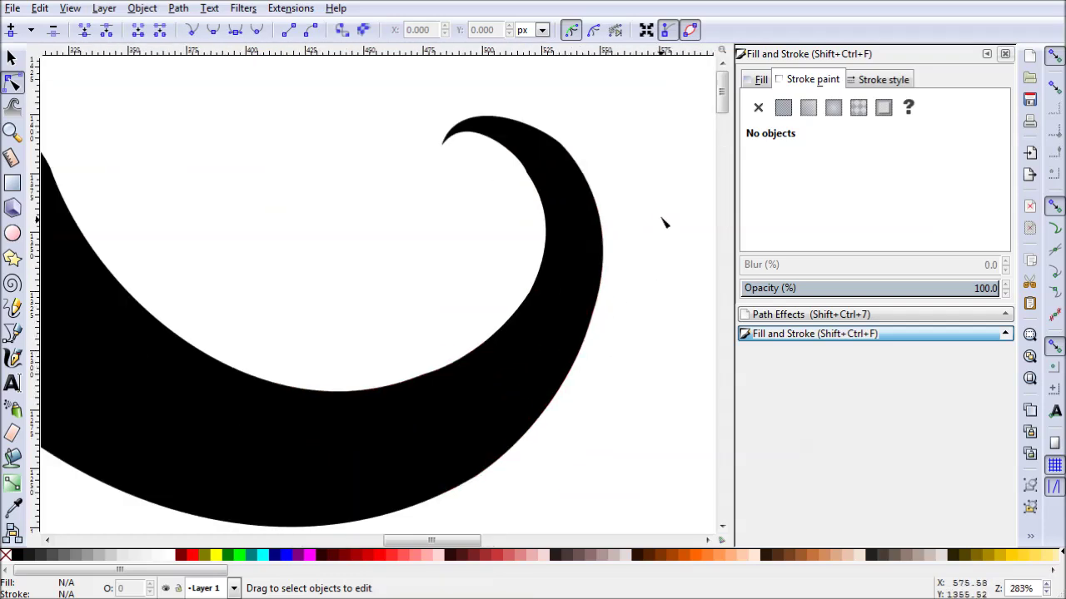
scroll(533, 181, up, 1)
click(530, 177)
drag(480, 203, 547, 169)
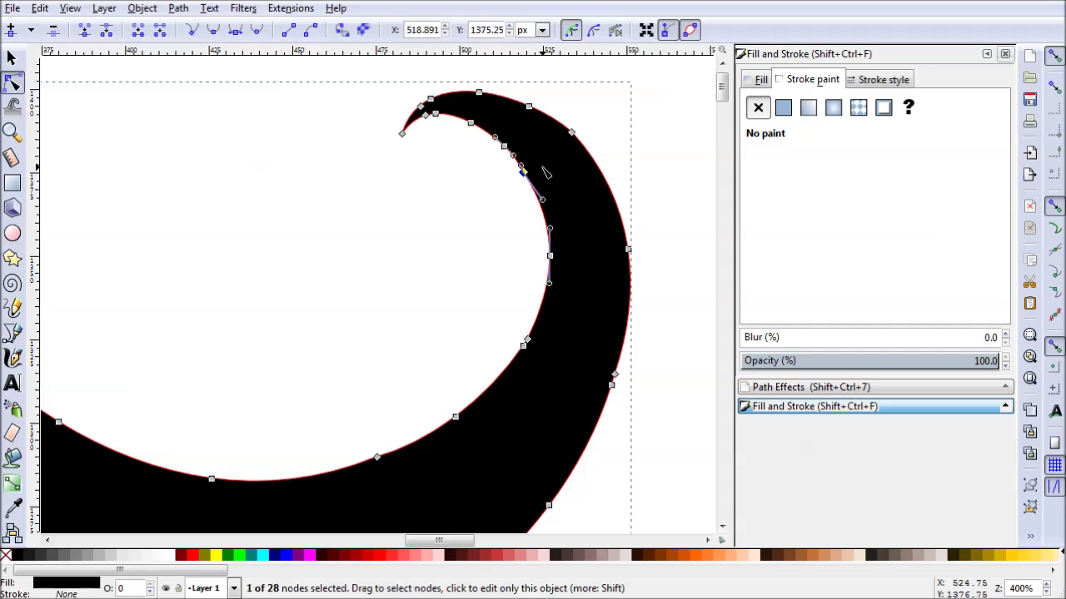
click(521, 233)
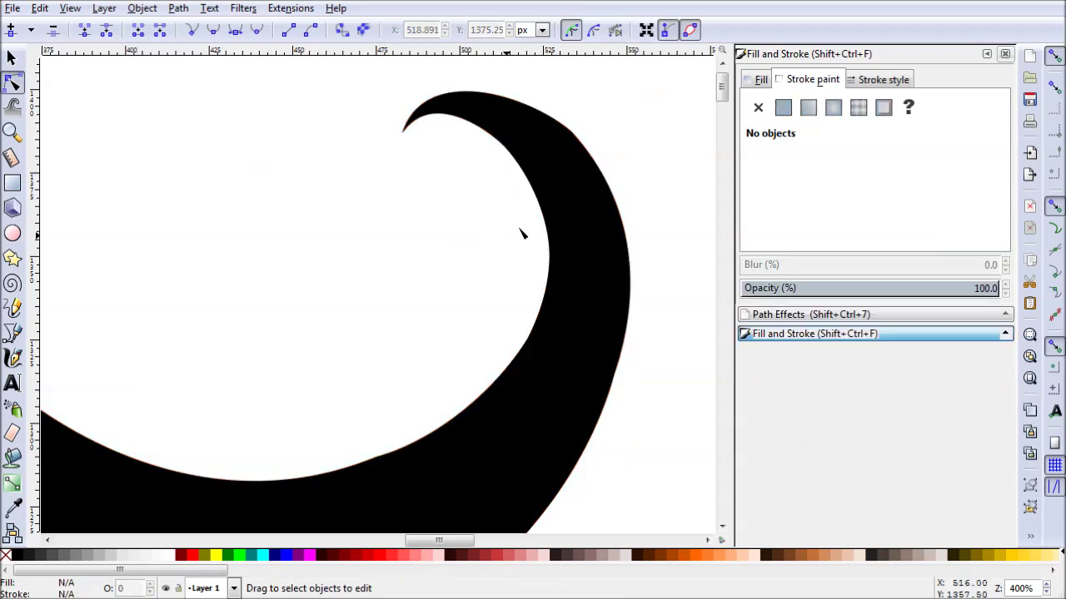
click(607, 222)
mouse_move(596, 115)
mouse_down()
mouse_move(558, 144)
mouse_move(560, 157)
mouse_up()
key(Escape)
key(Escape)
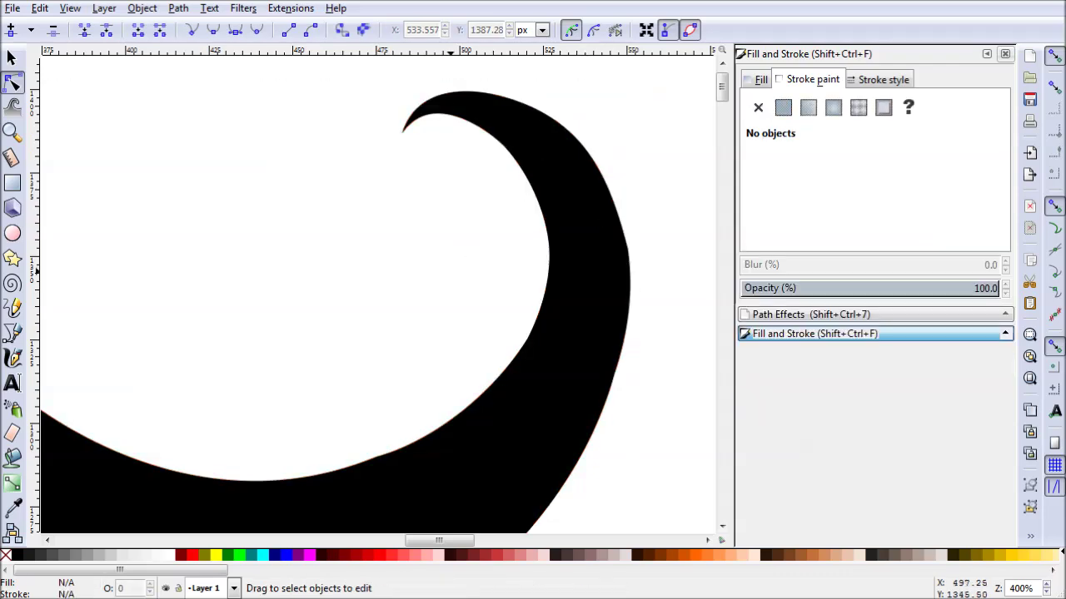
Step: Delete a node on the curl's outer edge so the outer curve refits
drag(424, 298, 442, 247)
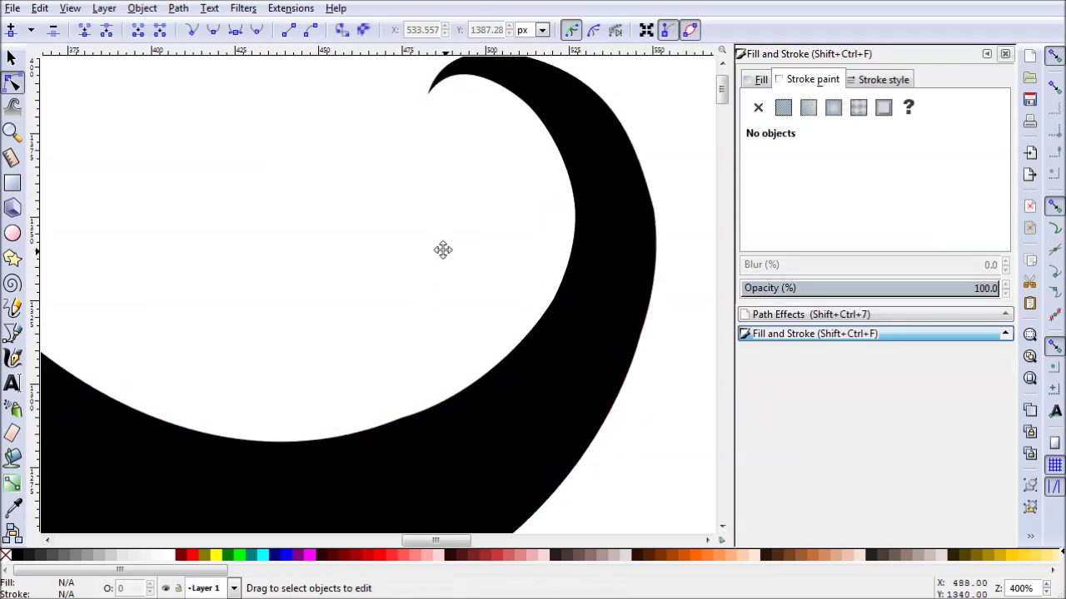
click(599, 302)
drag(673, 176, 637, 223)
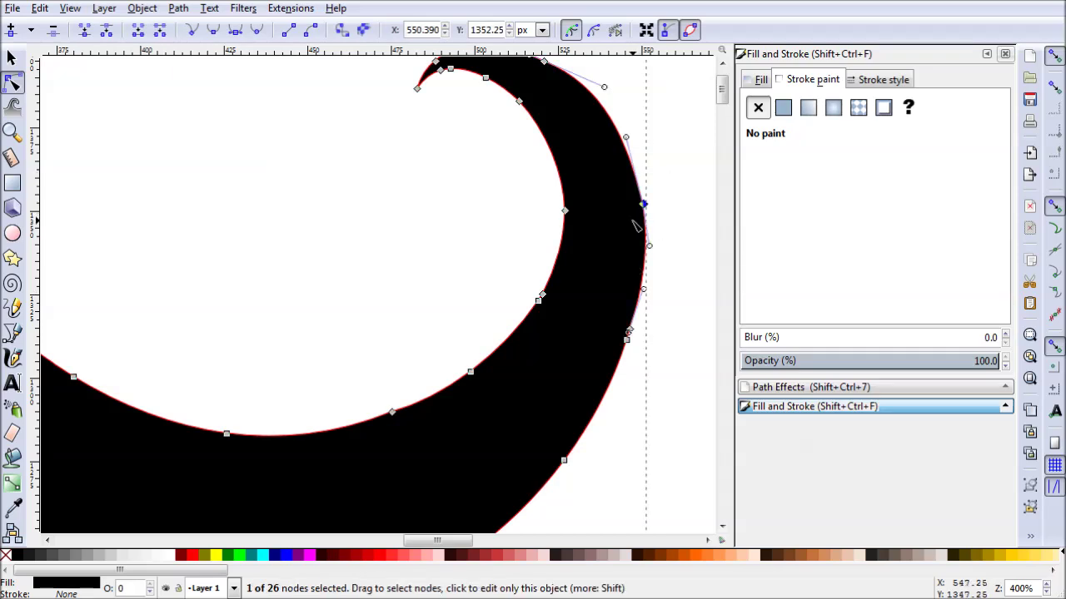
key(Delete)
click(653, 337)
drag(638, 400, 651, 327)
scroll(651, 326, down, 3)
mouse_move(635, 366)
mouse_down()
mouse_move(635, 392)
mouse_move(641, 382)
mouse_up()
Step: Drag the curve at the top node to round off the swoosh's left end
click(366, 310)
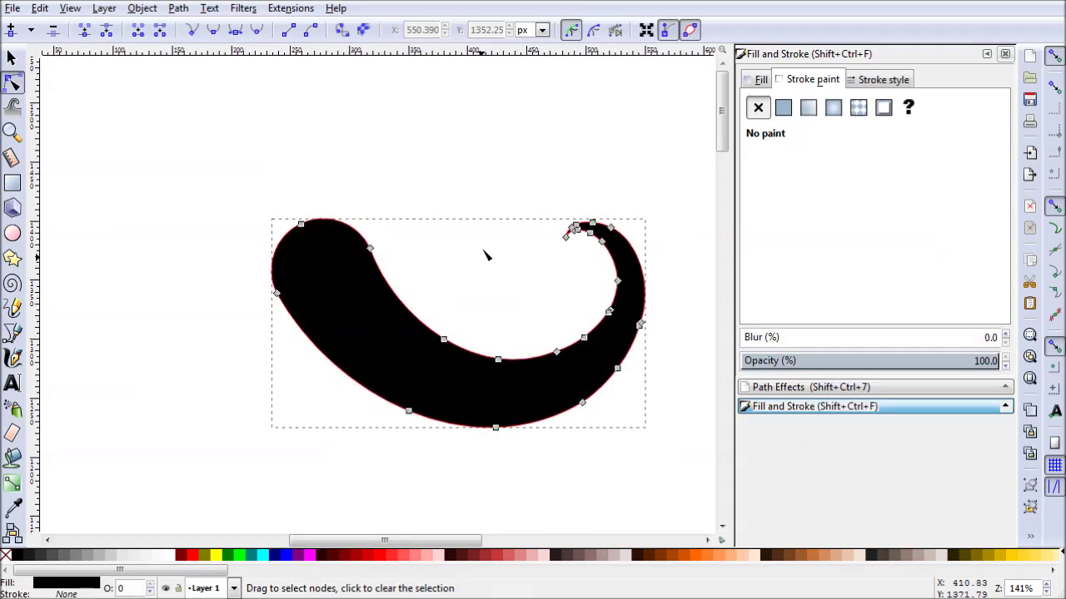
drag(482, 213, 509, 237)
drag(280, 227, 398, 253)
click(470, 196)
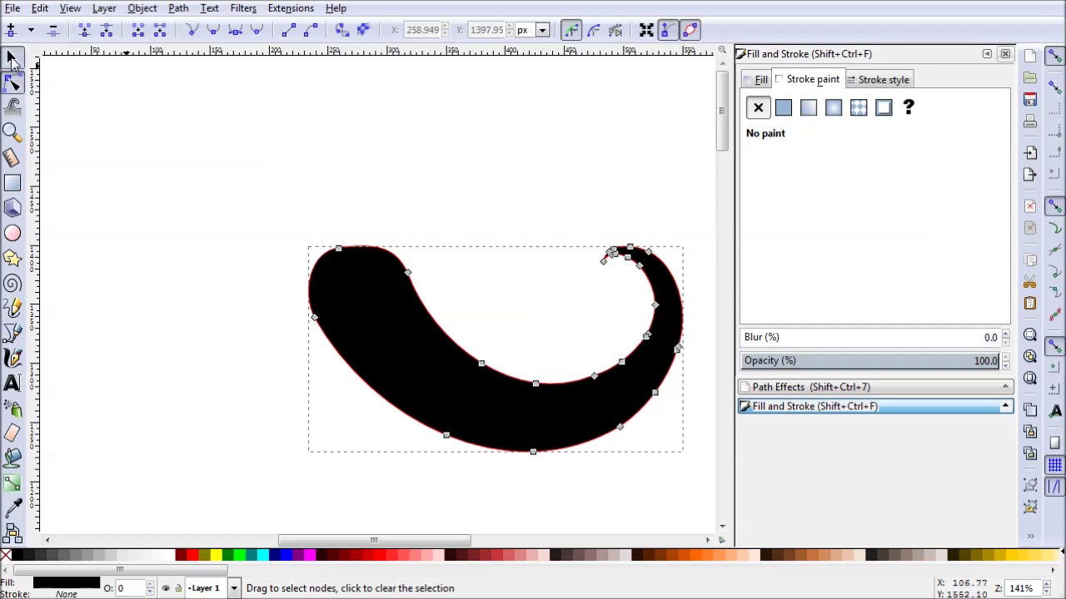
click(11, 57)
scroll(578, 147, right, 2)
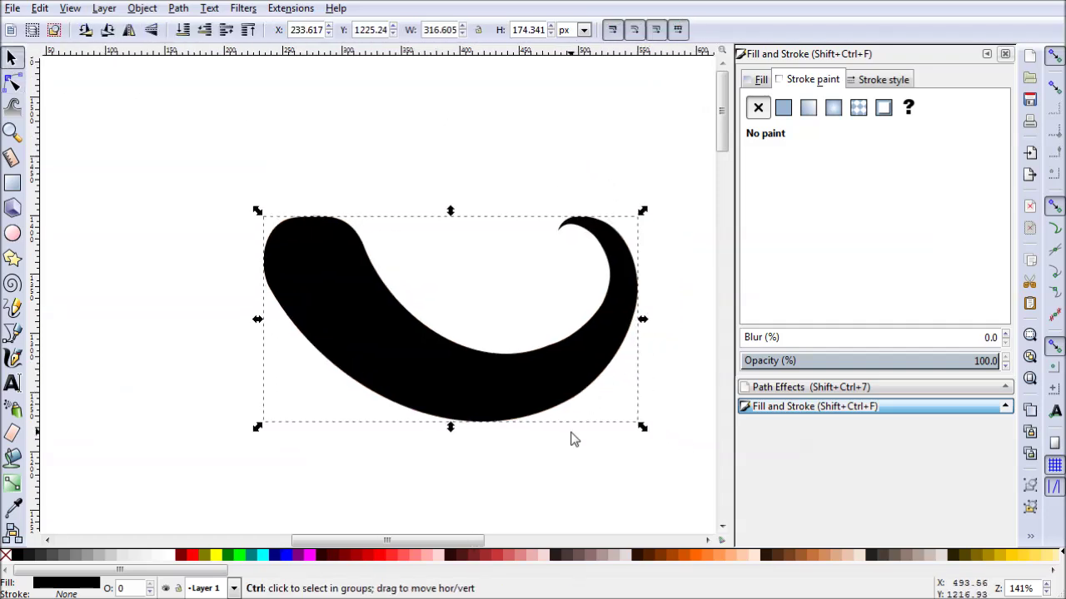
scroll(573, 438, down, 1)
Step: Duplicate the swoosh, move the copy horizontally to the left, and flip it horizontally
scroll(578, 450, down, 2)
scroll(576, 386, up, 1)
scroll(576, 386, left, 1)
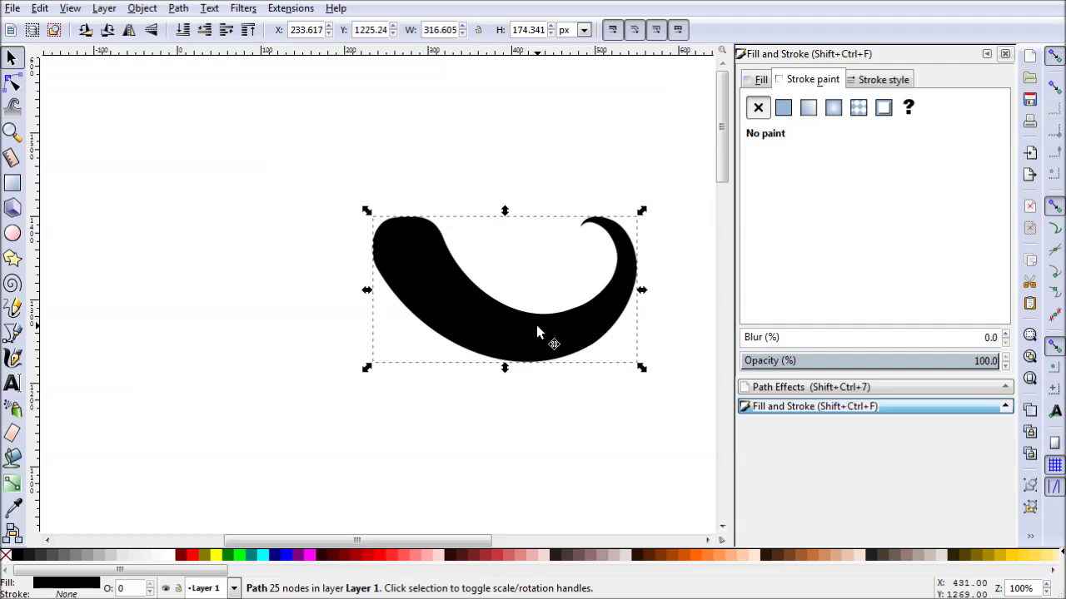
key(ctrl)
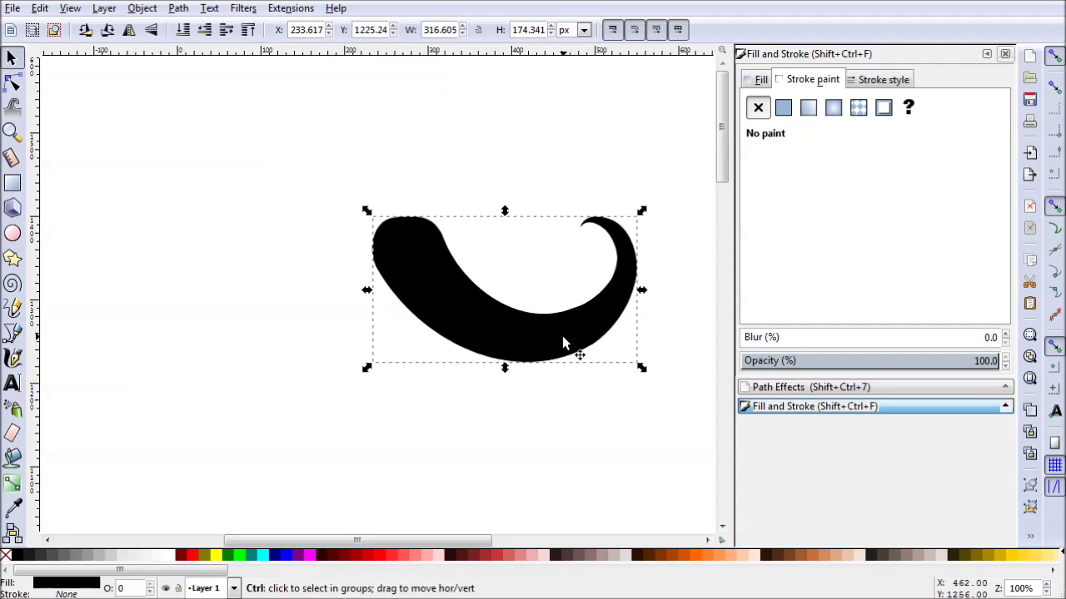
key(ctrl+d)
drag(556, 341, 285, 341)
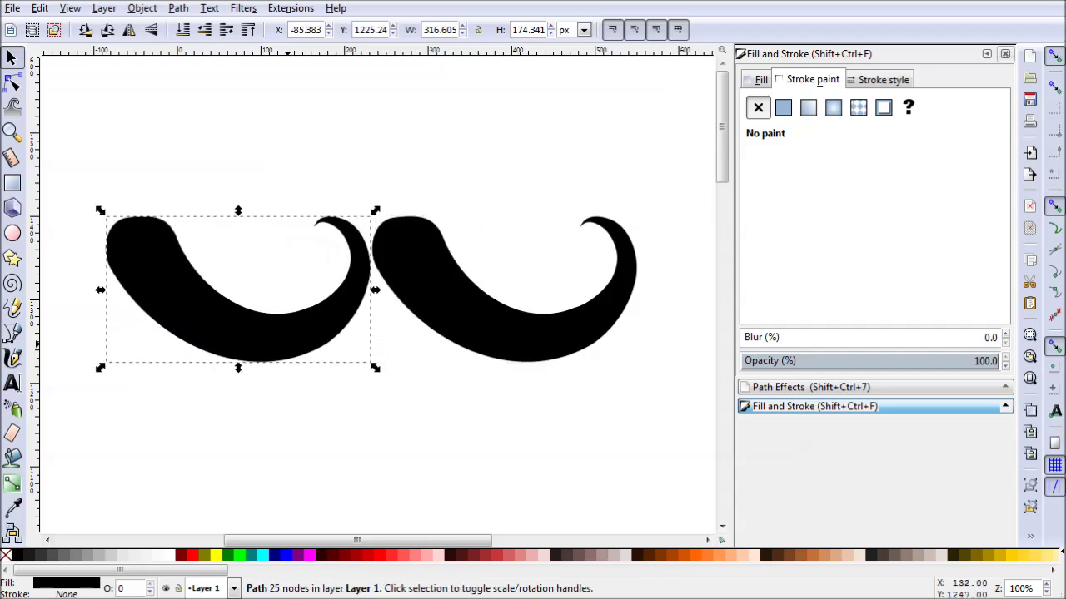
click(129, 30)
Step: Slide the mirrored copy against the original to form a symmetrical black mustache
drag(424, 376, 491, 371)
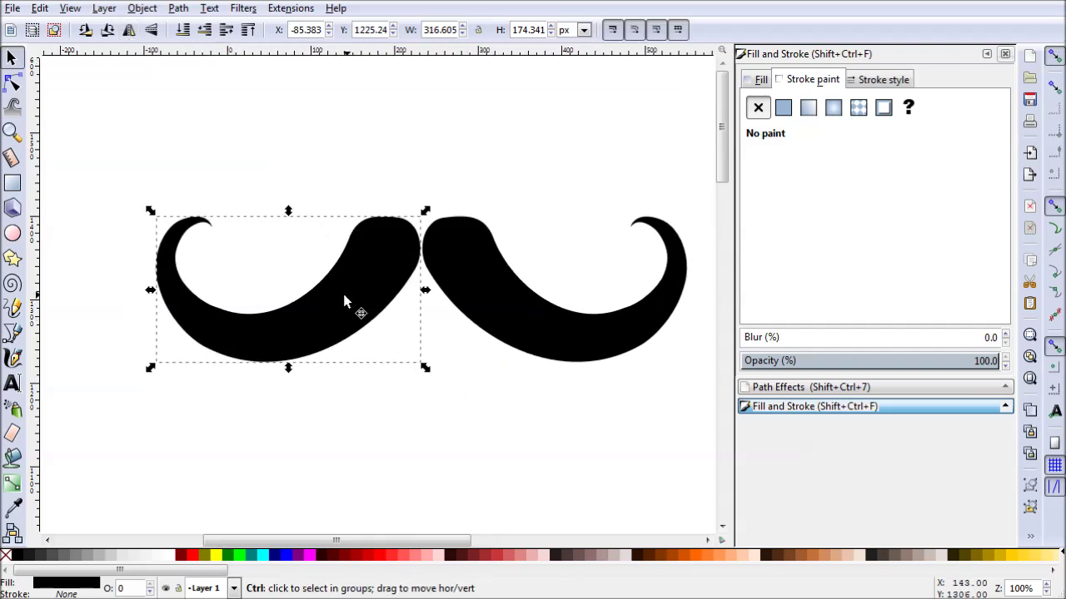
drag(346, 294, 359, 301)
click(666, 440)
drag(666, 440, 602, 426)
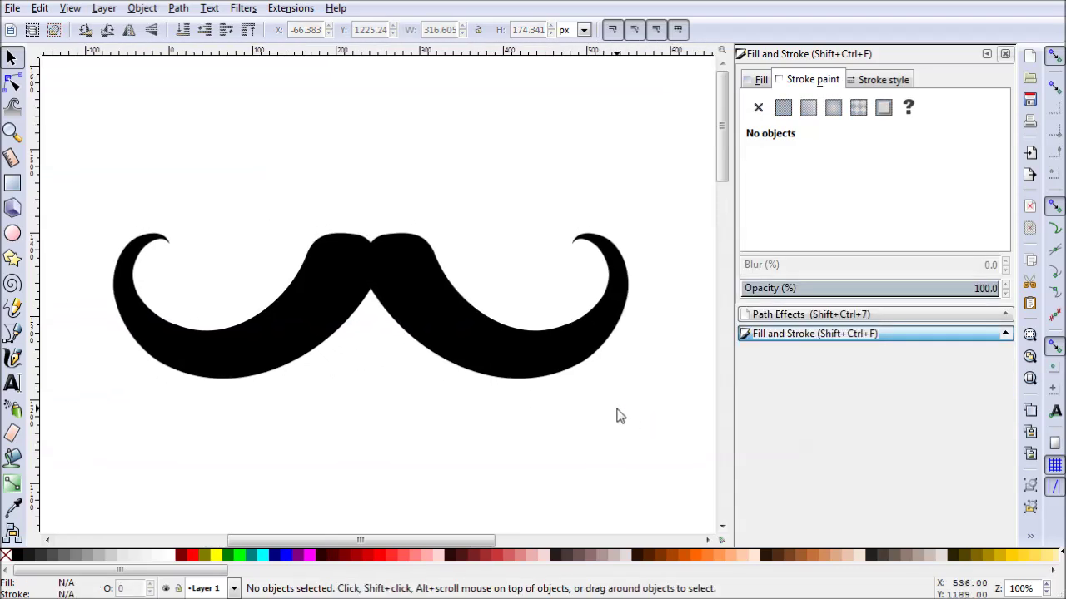